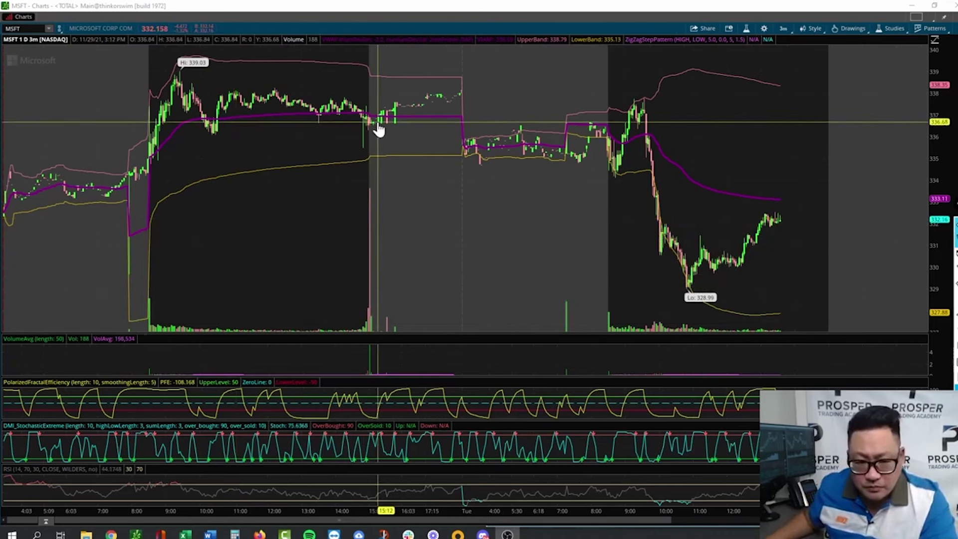
Sketch trial yellow marks along VWAP, the upper band and the lower band, then clear them
mouse_move(915, 256)
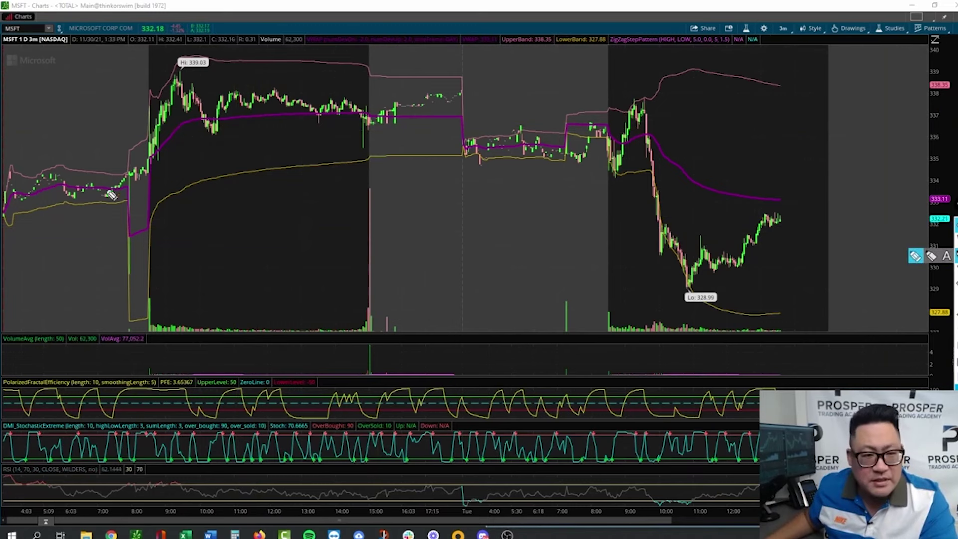
drag(220, 121, 303, 113)
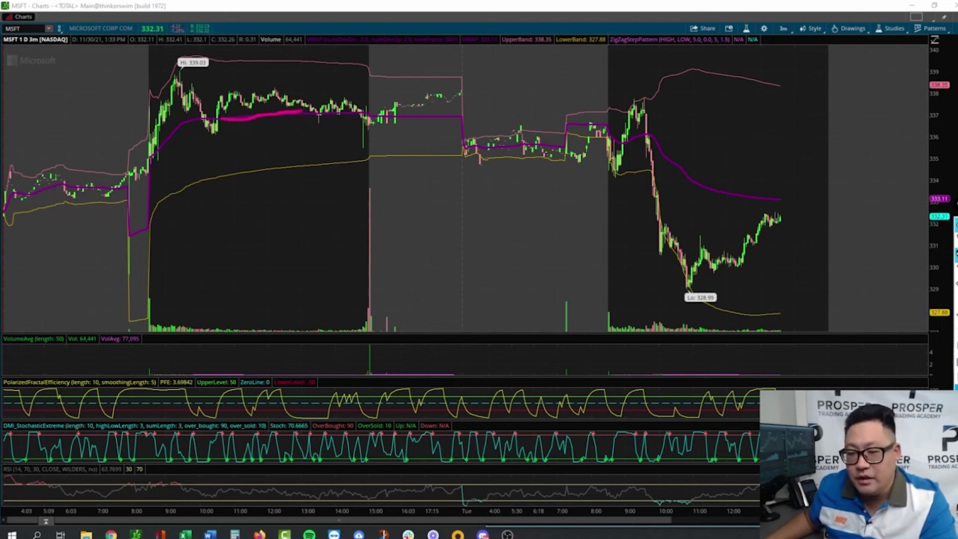
mouse_move(230, 60)
mouse_down()
mouse_move(223, 75)
mouse_move(226, 58)
mouse_up()
mouse_move(242, 173)
mouse_down()
mouse_move(217, 188)
mouse_move(237, 167)
mouse_up()
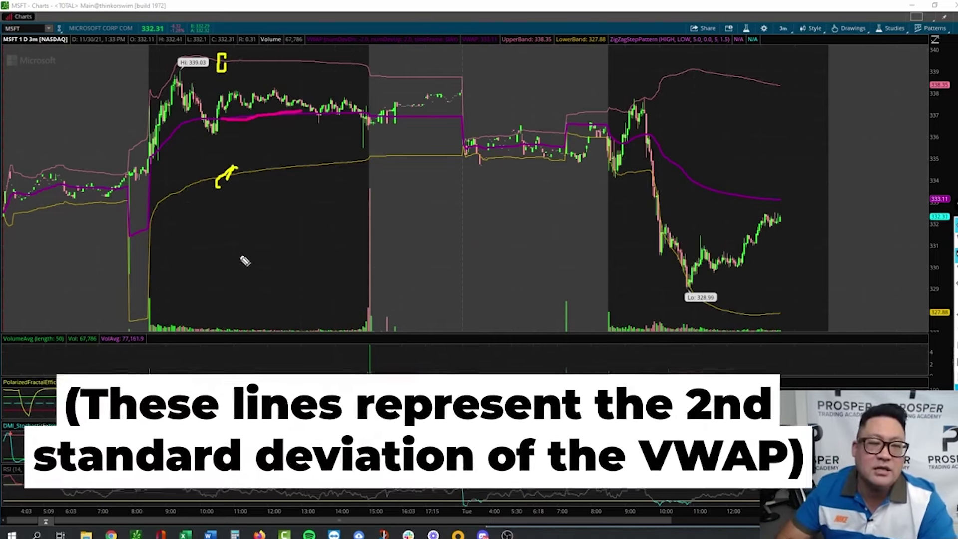
click(954, 337)
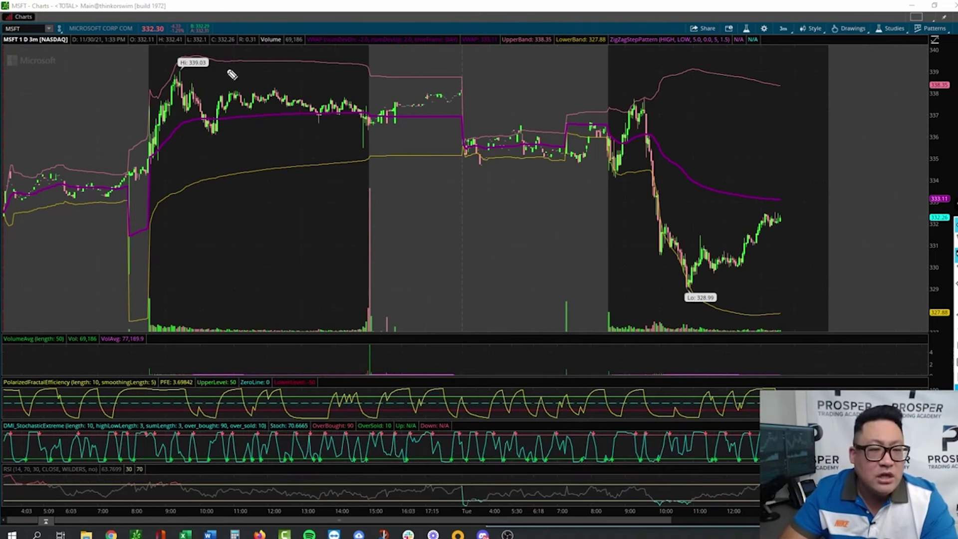
Draw X marks on the upper band near Hi 339.03, on VWAP and on the lower band, then erase them
mouse_move(233, 52)
mouse_down()
mouse_move(246, 76)
mouse_move(223, 69)
mouse_up()
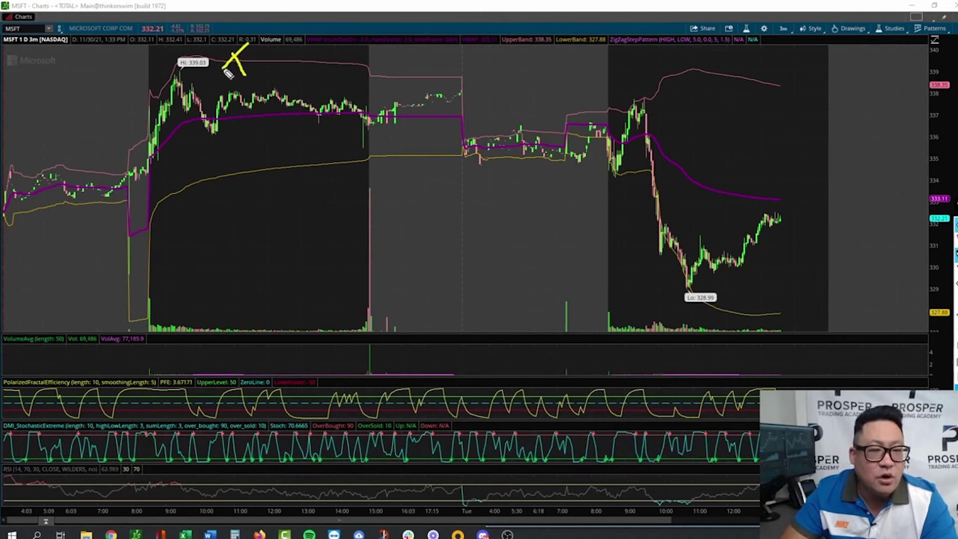
drag(254, 101, 218, 132)
mouse_move(243, 165)
mouse_down()
mouse_move(258, 190)
mouse_move(222, 197)
mouse_up()
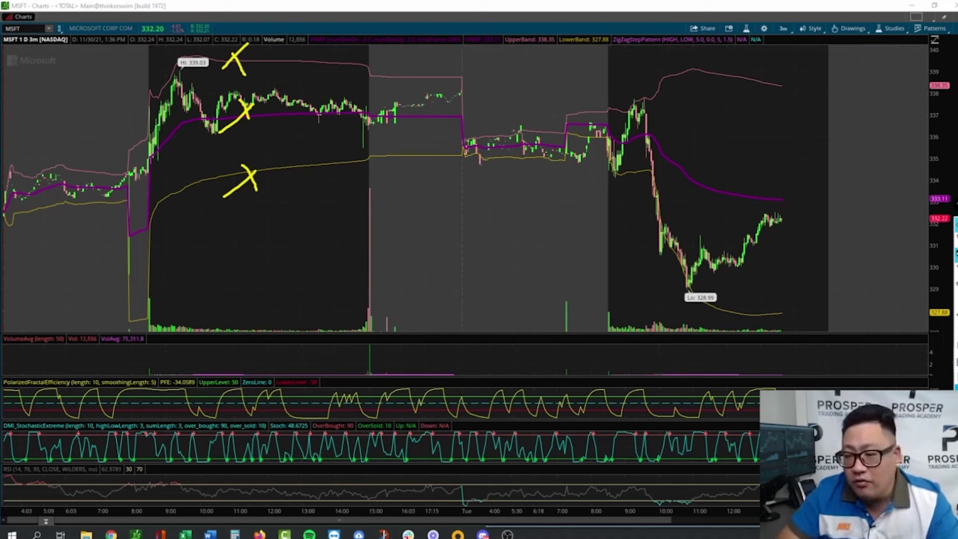
key(e)
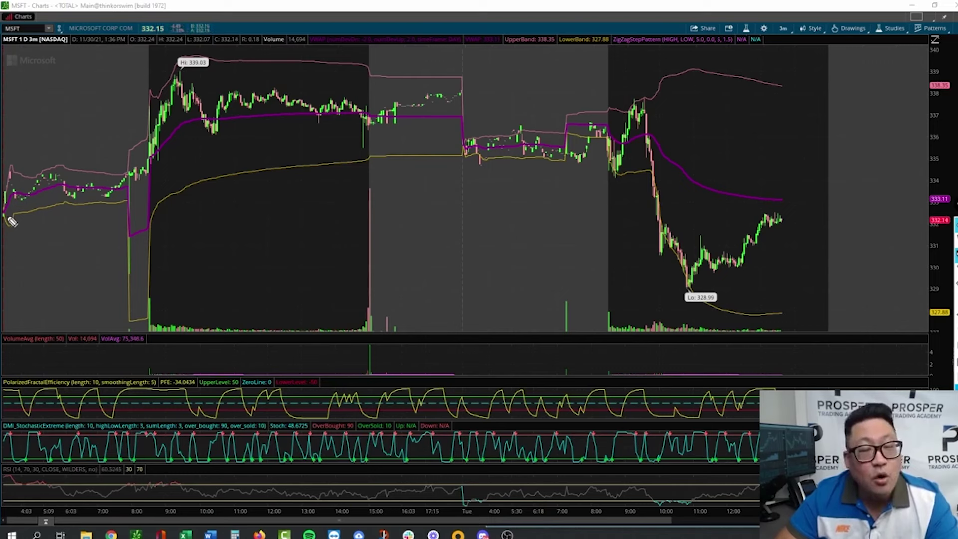
Mark the left-edge band touch, Tuesday's open, its VWAP test and the breakout candles, then clear them
drag(5, 199, 7, 221)
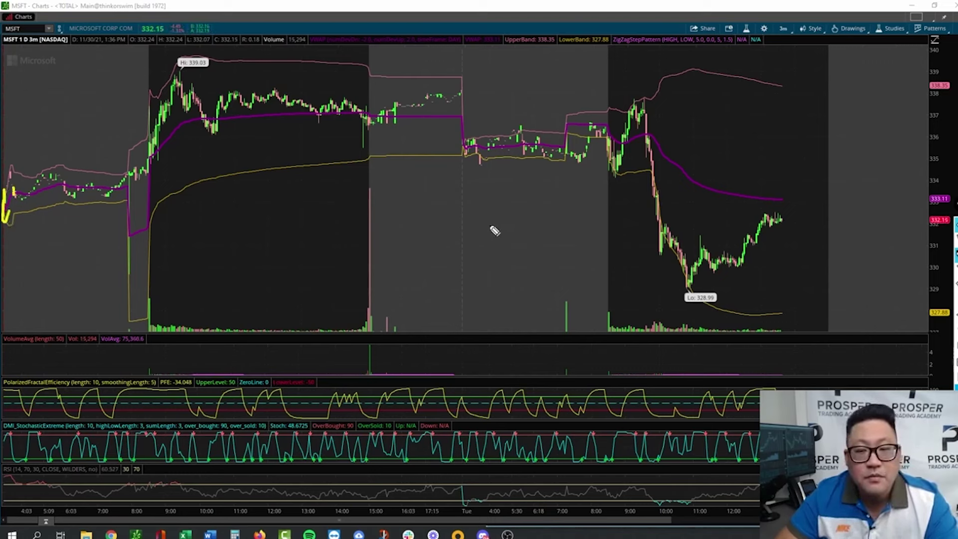
mouse_move(469, 144)
mouse_down()
mouse_move(465, 170)
mouse_move(467, 140)
mouse_up()
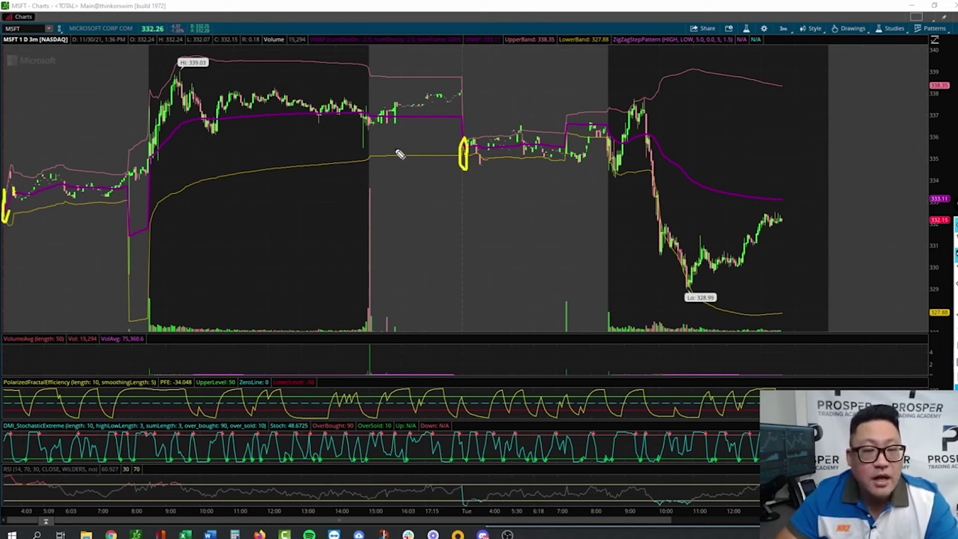
drag(514, 97, 492, 133)
drag(151, 116, 158, 160)
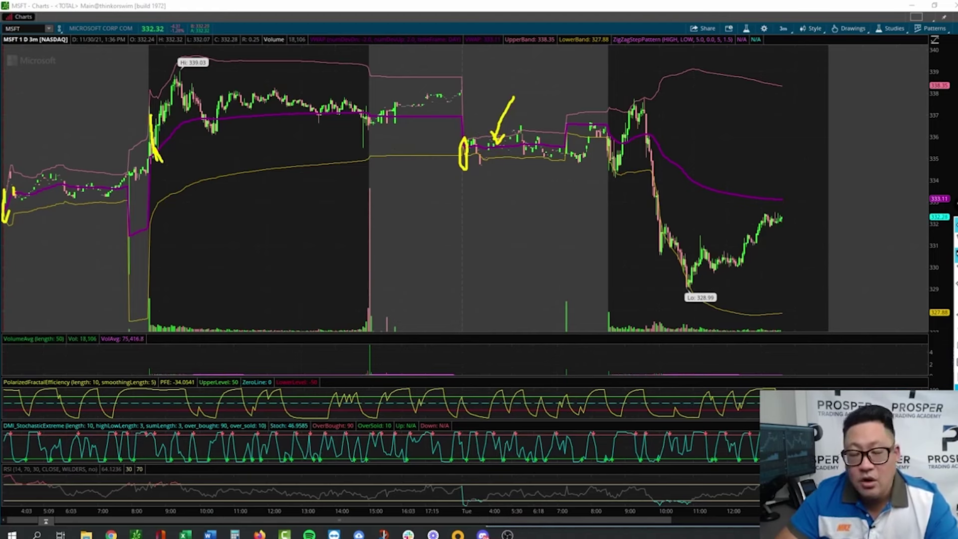
key(Escape)
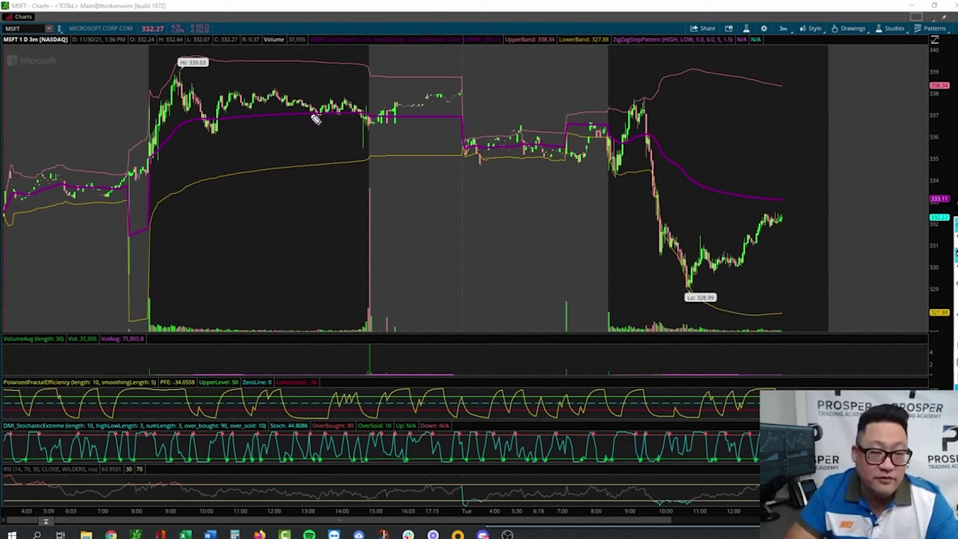
Underline the 13:00 VWAP rest, circle the day's high, and X between VWAP and the lower band
drag(312, 114, 352, 113)
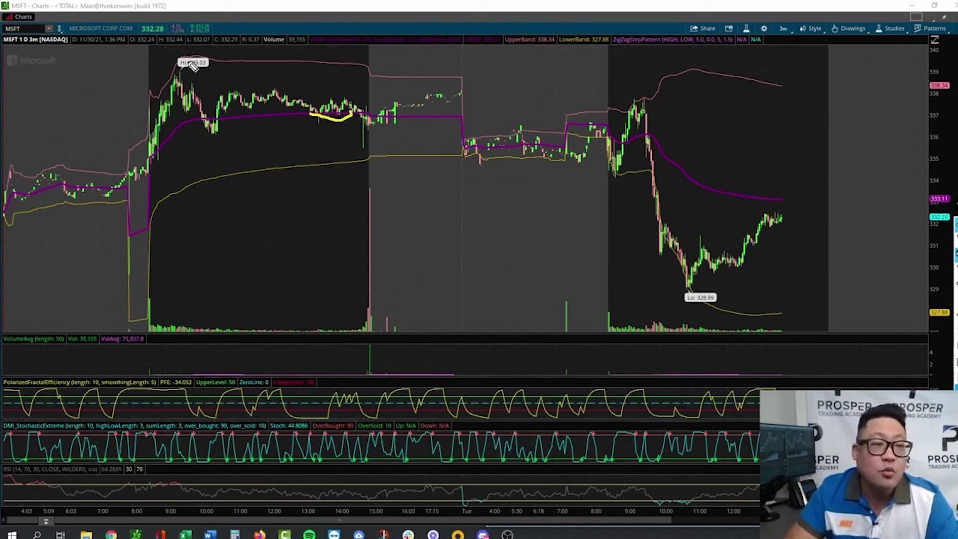
mouse_move(193, 66)
mouse_down()
mouse_move(175, 86)
mouse_move(193, 64)
mouse_up()
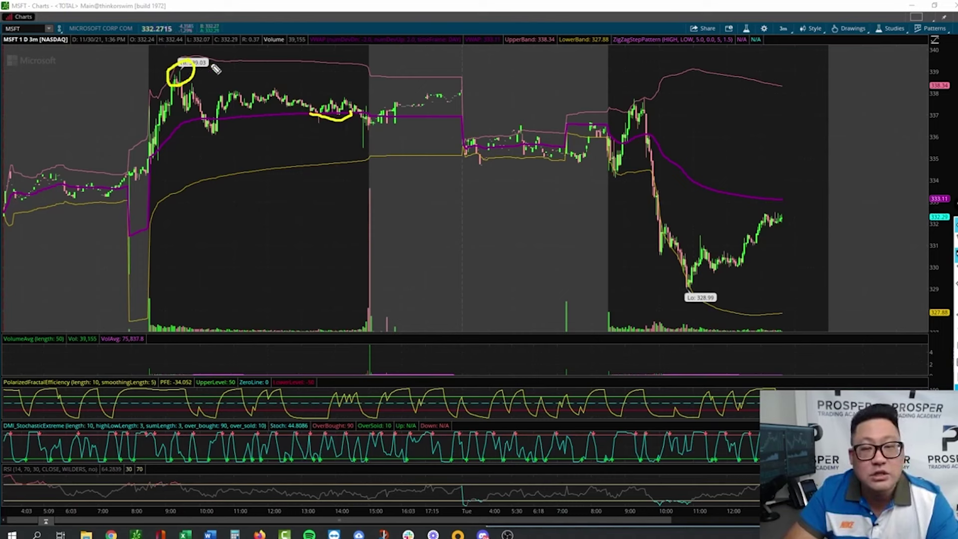
drag(176, 185, 177, 187)
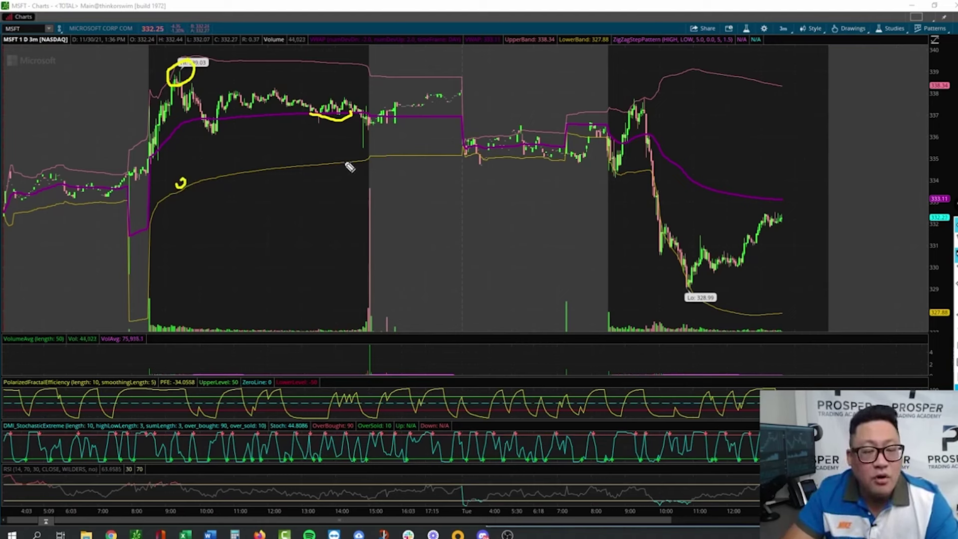
drag(223, 144, 243, 175)
drag(248, 135, 226, 172)
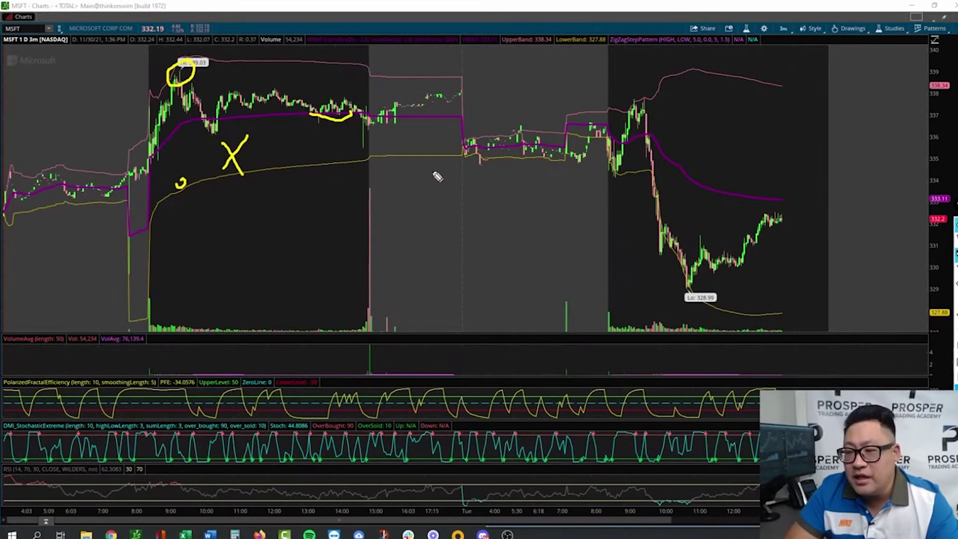
Clear the annotations and circle the morning rally candles with a fresh yellow freehand stroke
key(Escape)
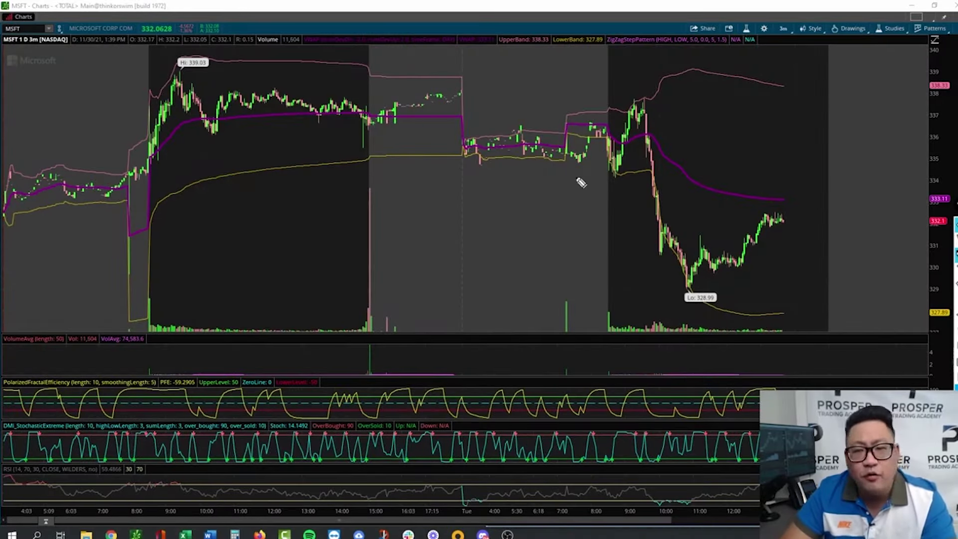
click(915, 256)
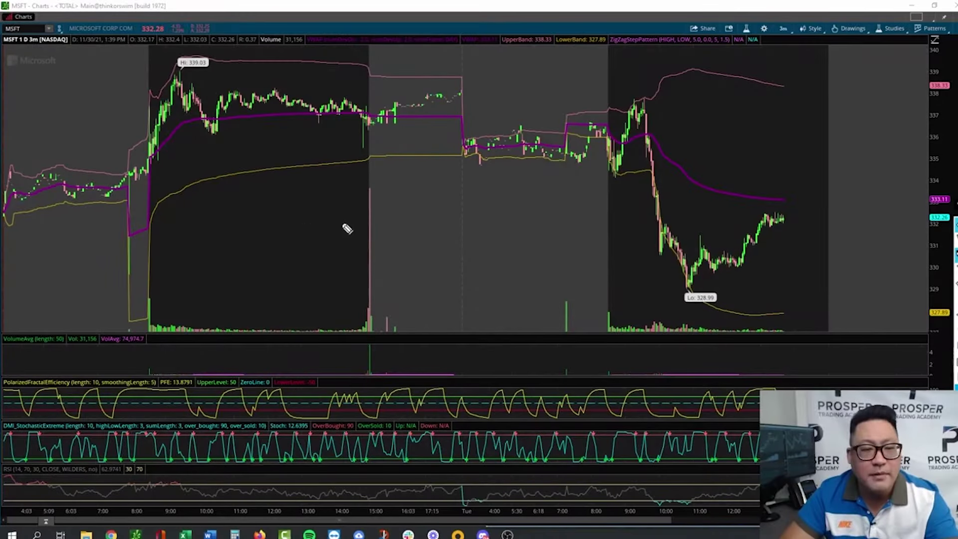
mouse_move(158, 148)
mouse_down()
mouse_move(145, 172)
mouse_move(170, 152)
mouse_move(163, 144)
mouse_up()
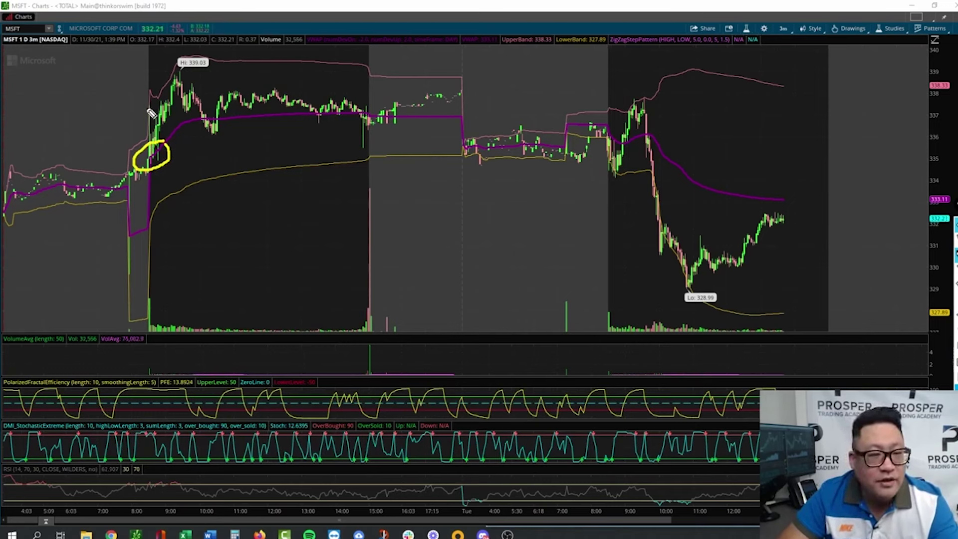
drag(145, 104, 182, 103)
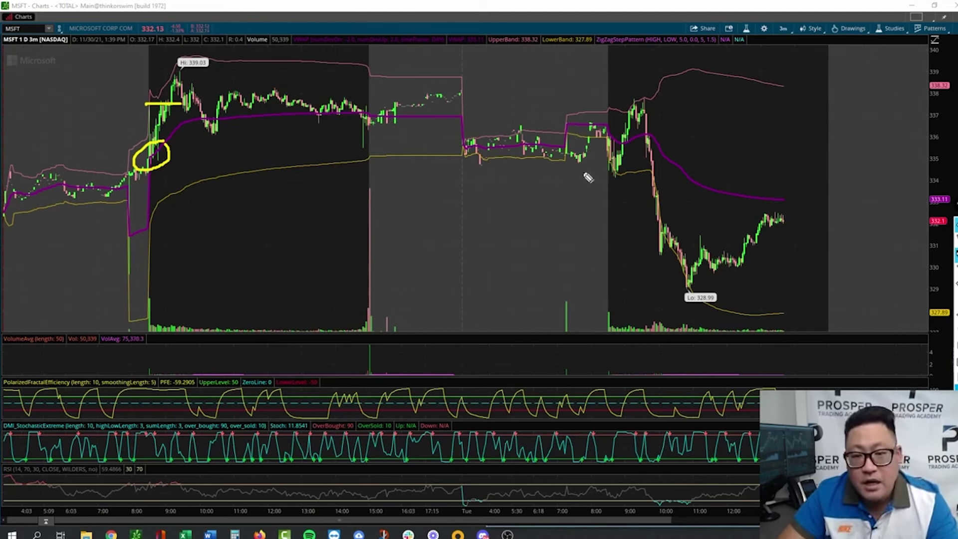
mouse_move(618, 130)
mouse_down()
mouse_move(594, 131)
mouse_move(615, 159)
mouse_move(638, 134)
mouse_move(633, 125)
mouse_up()
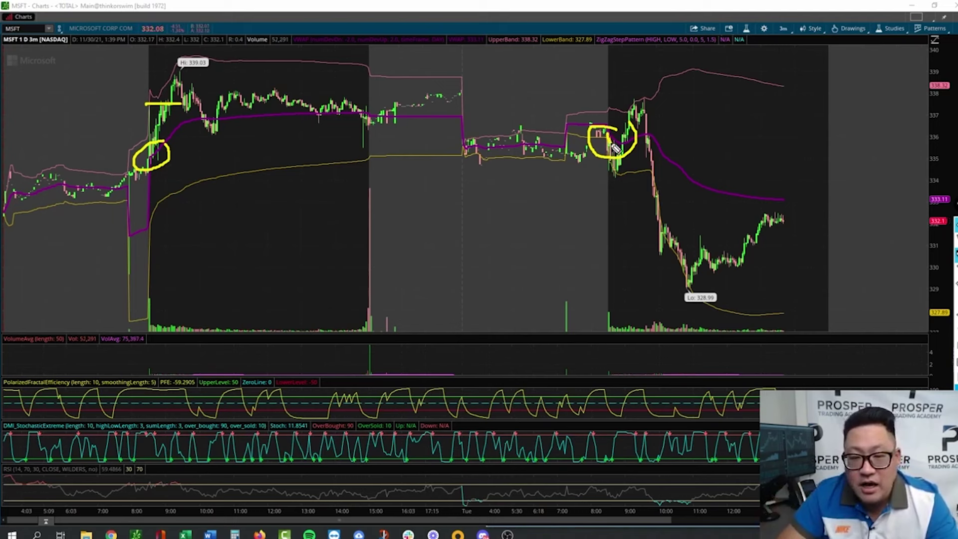
drag(618, 150, 621, 137)
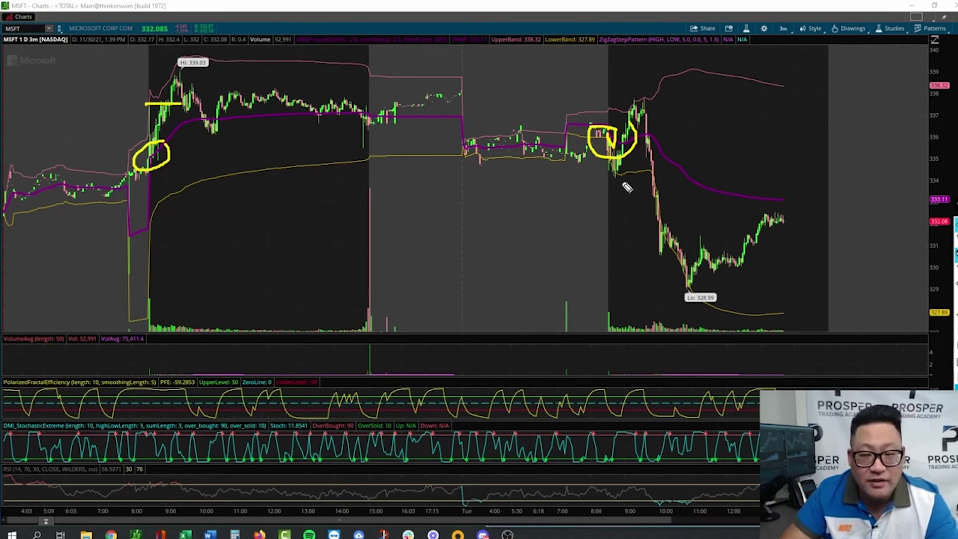
mouse_move(658, 97)
mouse_down()
mouse_move(616, 106)
mouse_move(665, 105)
mouse_up()
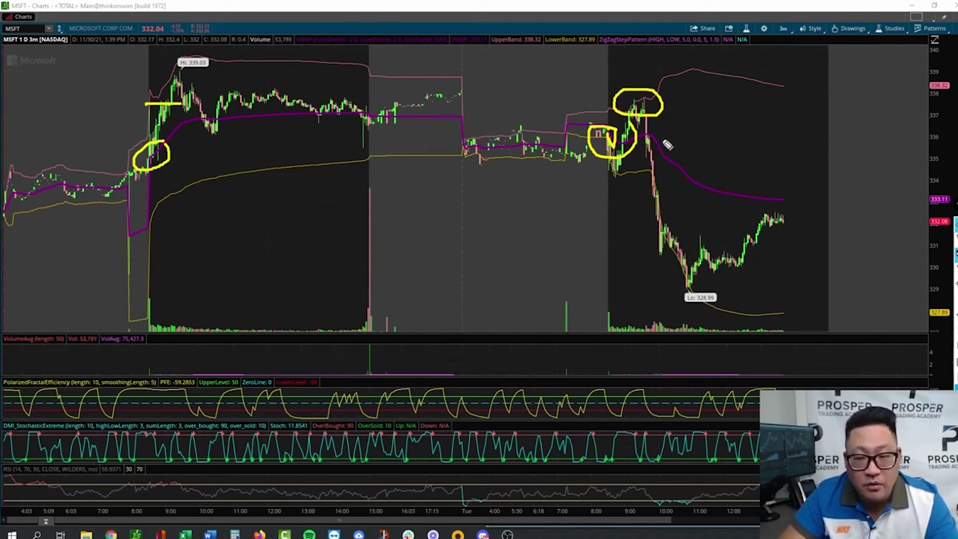
drag(697, 116, 655, 140)
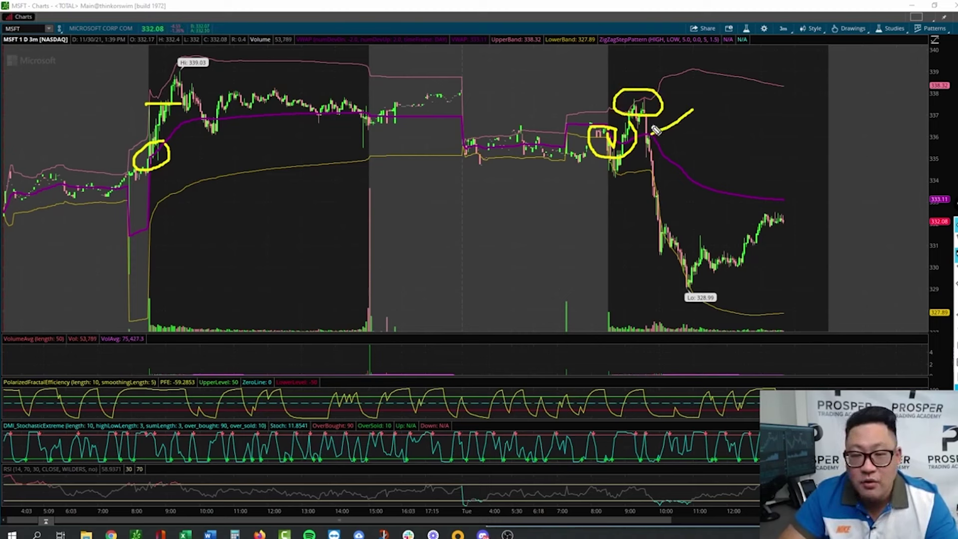
mouse_move(635, 177)
mouse_down()
mouse_move(635, 207)
mouse_move(690, 313)
mouse_move(698, 310)
mouse_up()
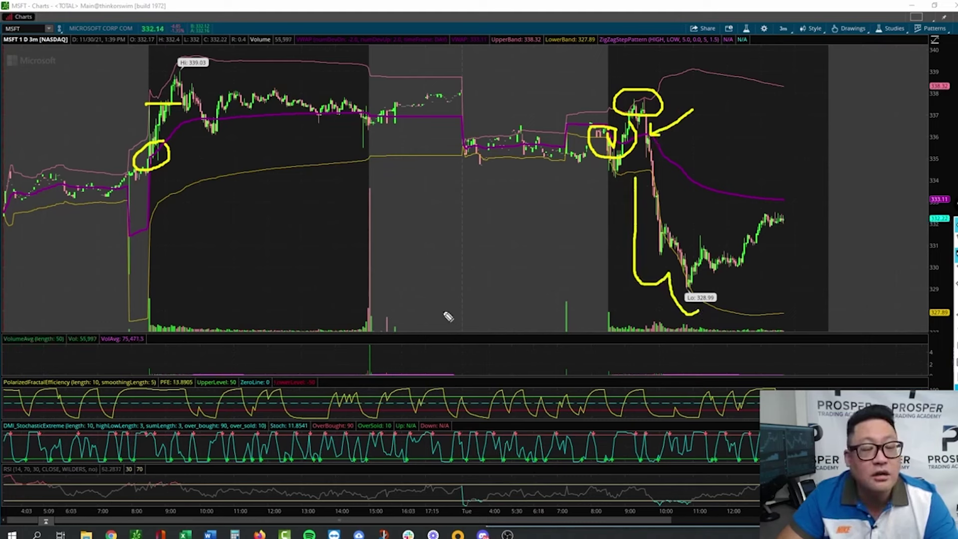
key(e)
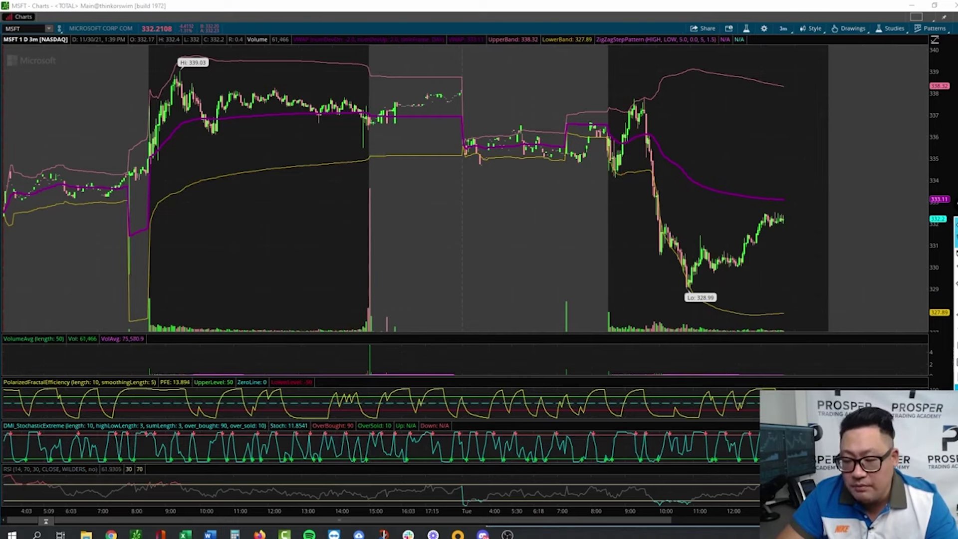
Zoom into the latest session and mark the 9:45 VWAP rejection, 8:30 lower-band touch and 9:15 highs
scroll(281, 161, up, 6)
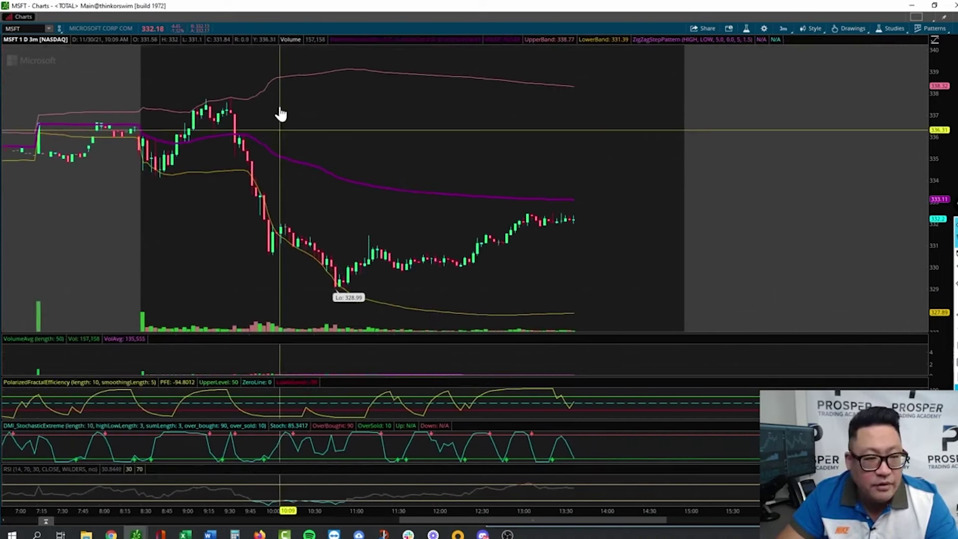
mouse_move(950, 259)
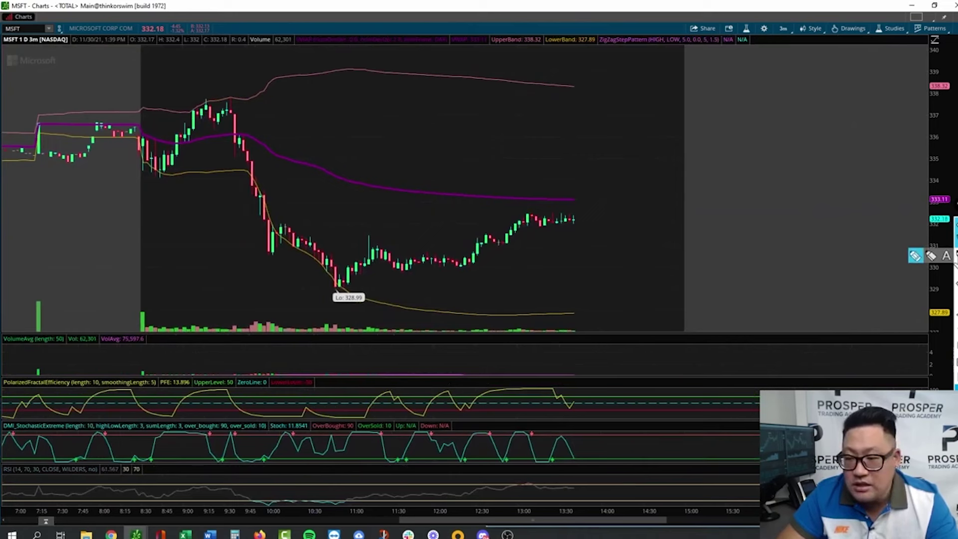
click(930, 256)
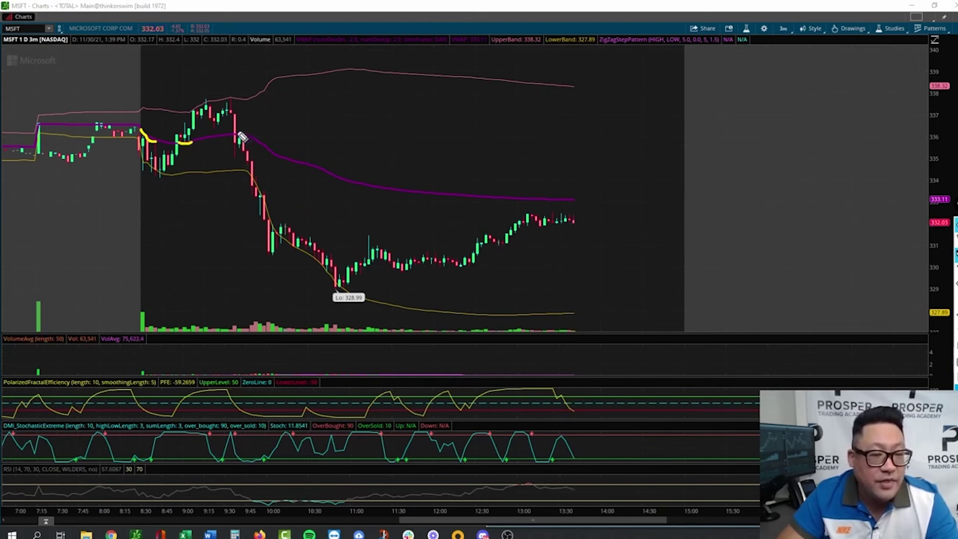
drag(250, 138, 248, 140)
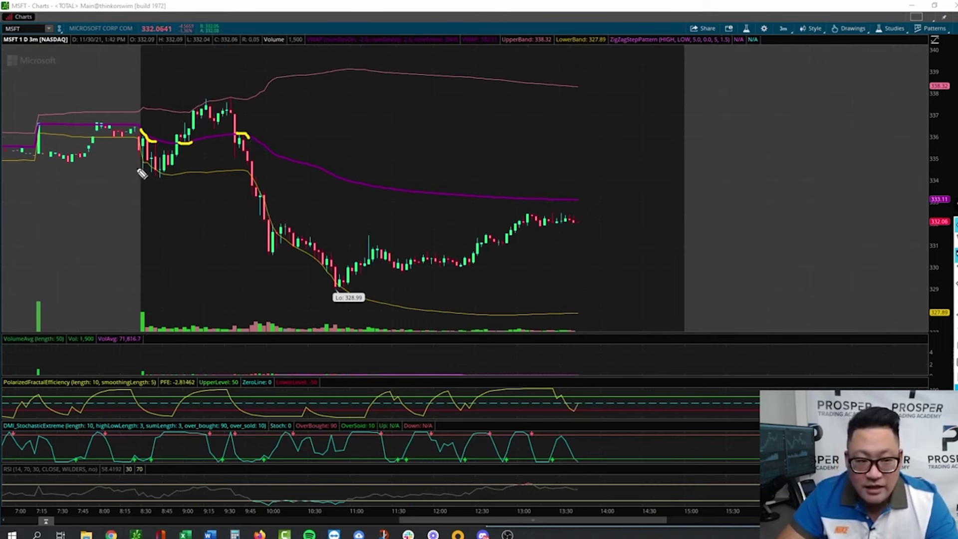
drag(155, 191, 182, 181)
mouse_move(200, 103)
mouse_down()
mouse_move(226, 84)
mouse_move(243, 95)
mouse_up()
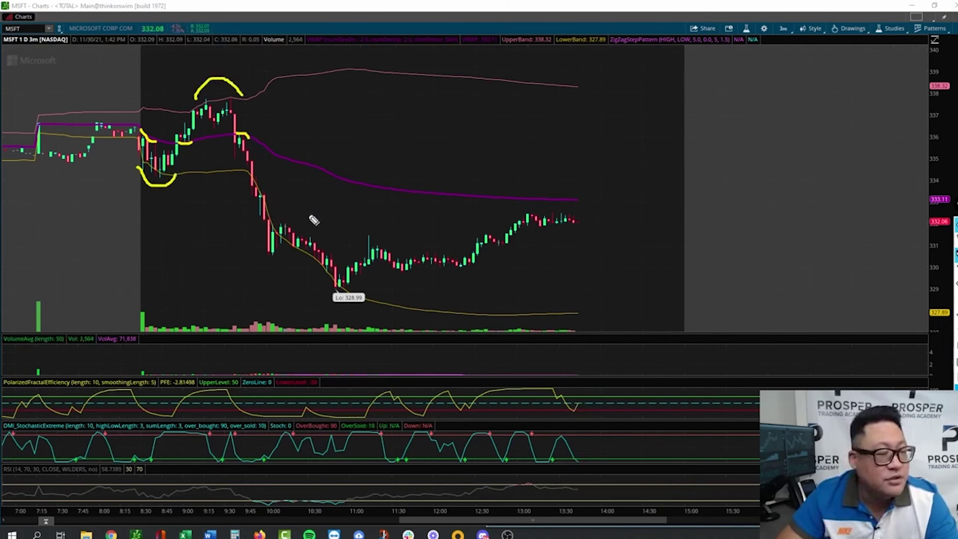